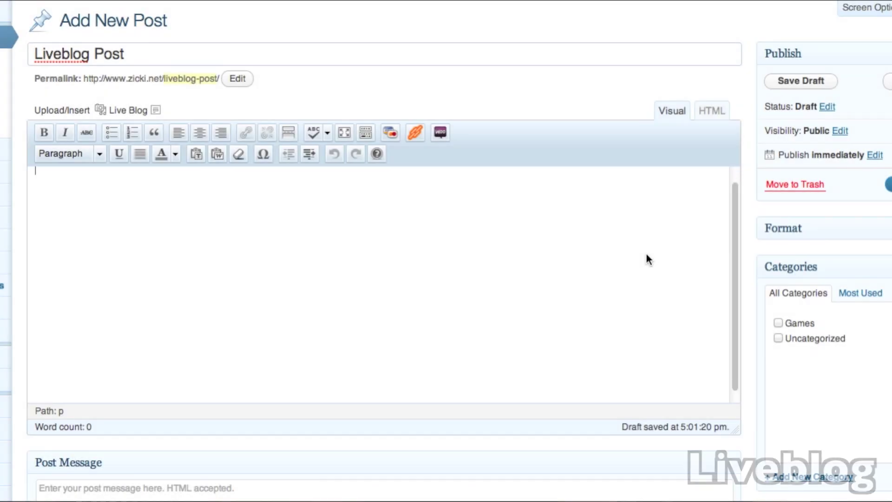
Mark Liveblog Post as a liveblog in the Liveblog box.
{"action": "scroll", "coordinate": [749, 266], "scroll_direction": "down", "scroll_amount": 2}
{"action": "scroll", "coordinate": [749, 267], "scroll_direction": "down", "scroll_amount": 5}
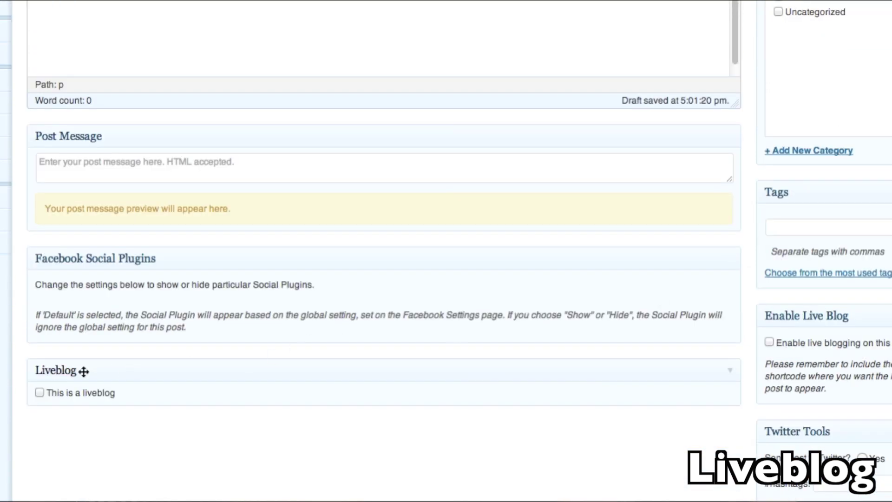
{"action": "left_click", "coordinate": [39, 393]}
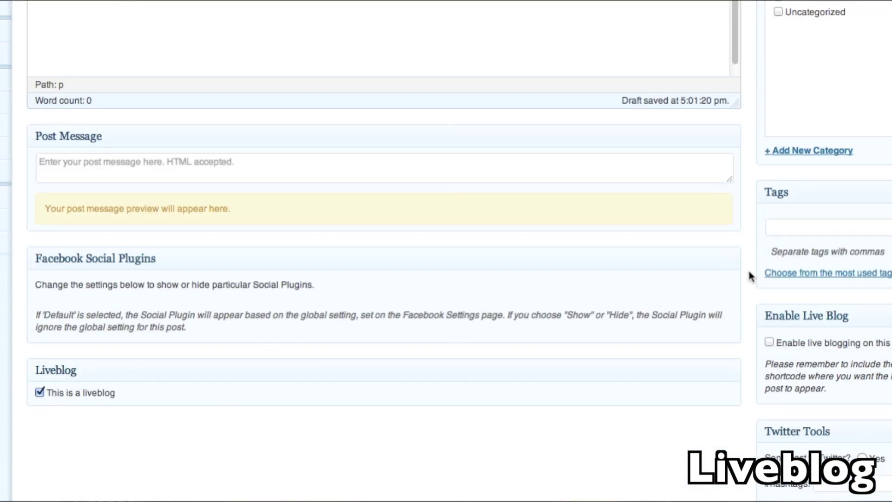
{"action": "scroll", "coordinate": [749, 270], "scroll_direction": "up", "scroll_amount": 6}
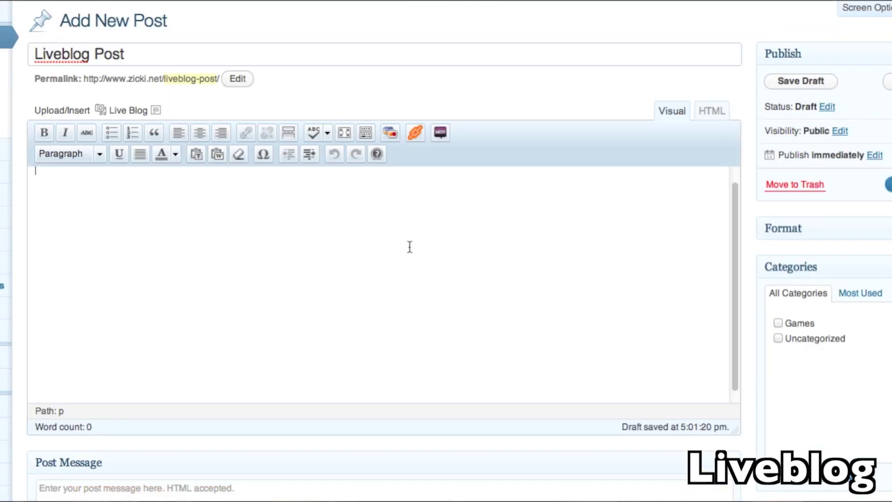
Write 'Hello World' as the post body and publish it.
{"action": "left_click", "coordinate": [410, 247]}
{"action": "type", "text": "Hello World"}
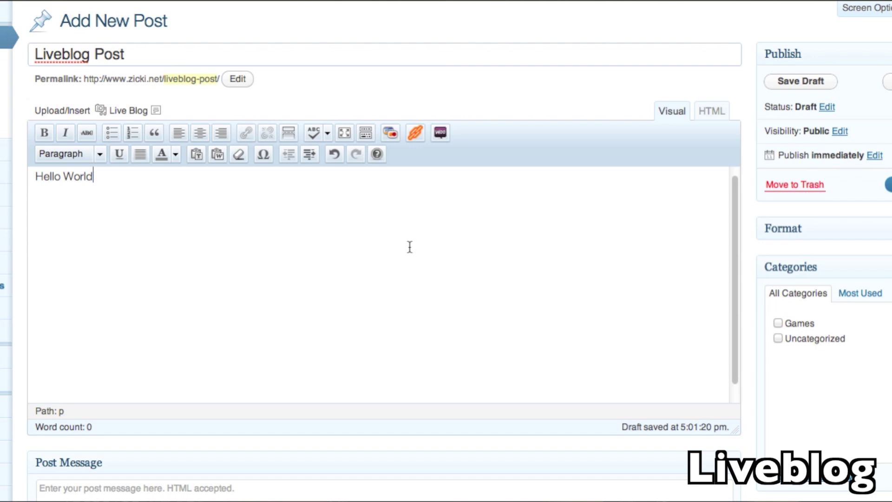
{"action": "left_click", "coordinate": [124, 54]}
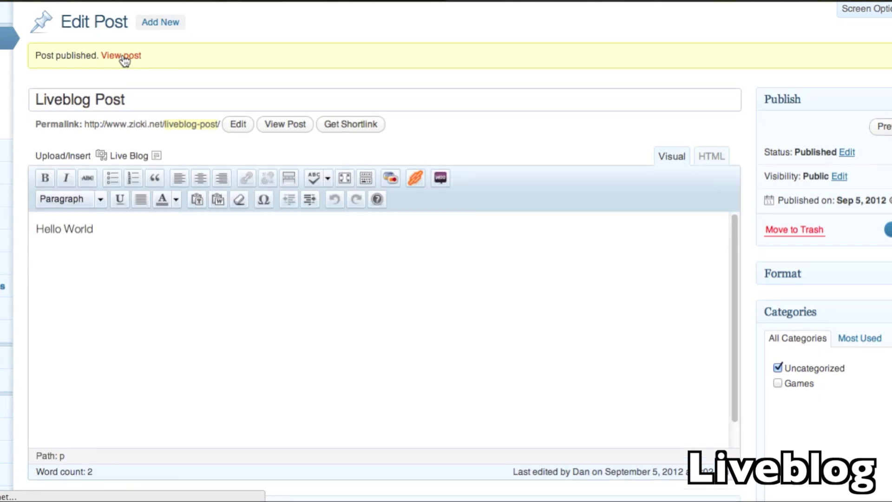
View the published post and post the live entry 'This is part two'.
{"action": "left_click", "coordinate": [124, 57]}
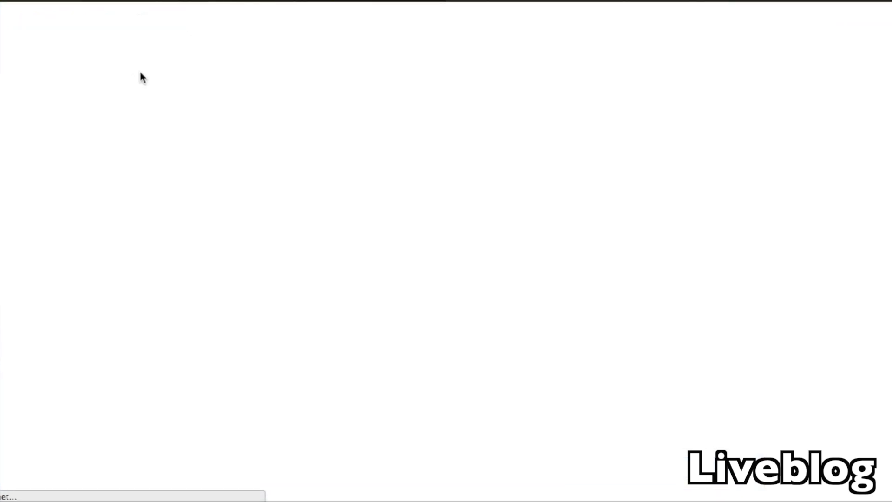
{"action": "scroll", "coordinate": [352, 246], "scroll_direction": "down", "scroll_amount": 5}
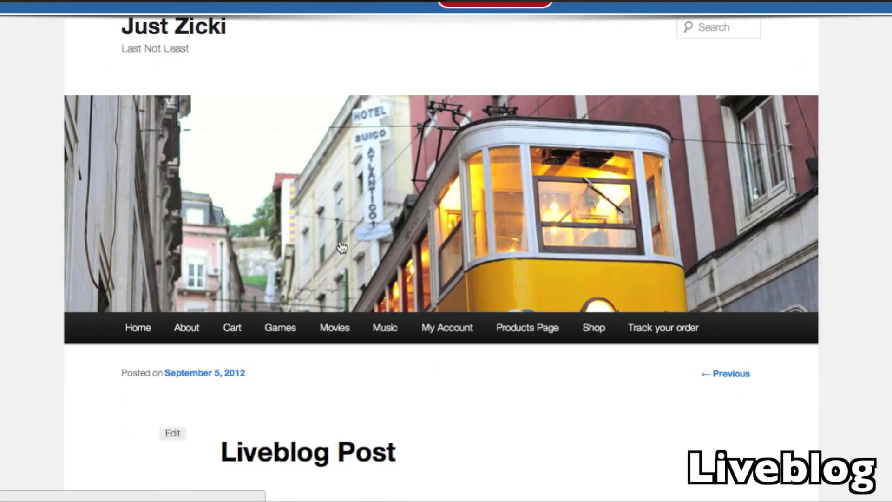
{"action": "scroll", "coordinate": [352, 250], "scroll_direction": "down", "scroll_amount": 3}
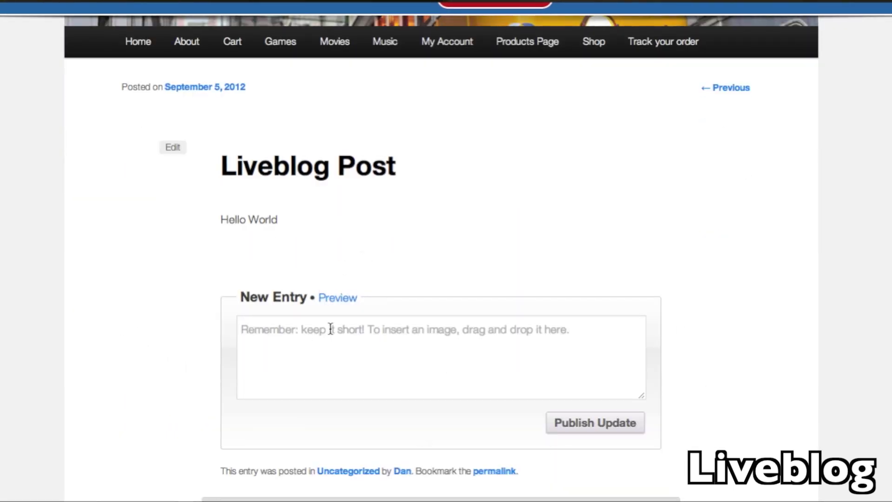
{"action": "scroll", "coordinate": [359, 331], "scroll_direction": "down", "scroll_amount": 1}
{"action": "type", "text": "This"}
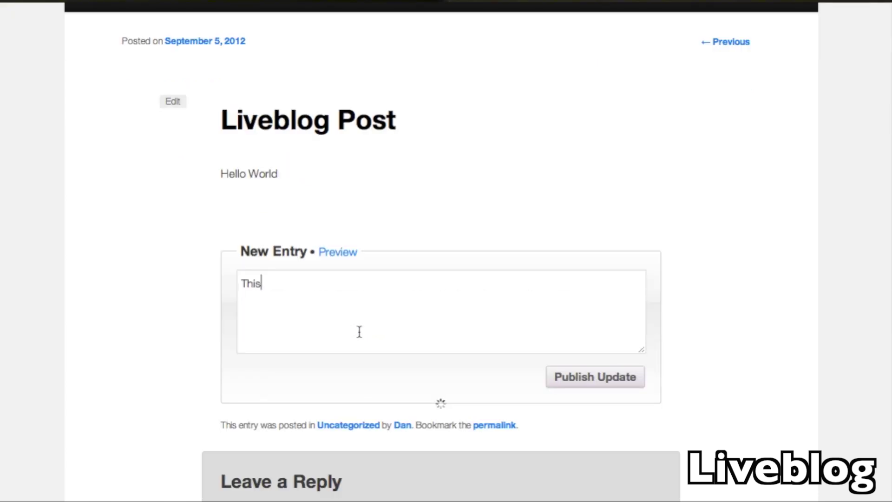
{"action": "type", "text": " is part two"}
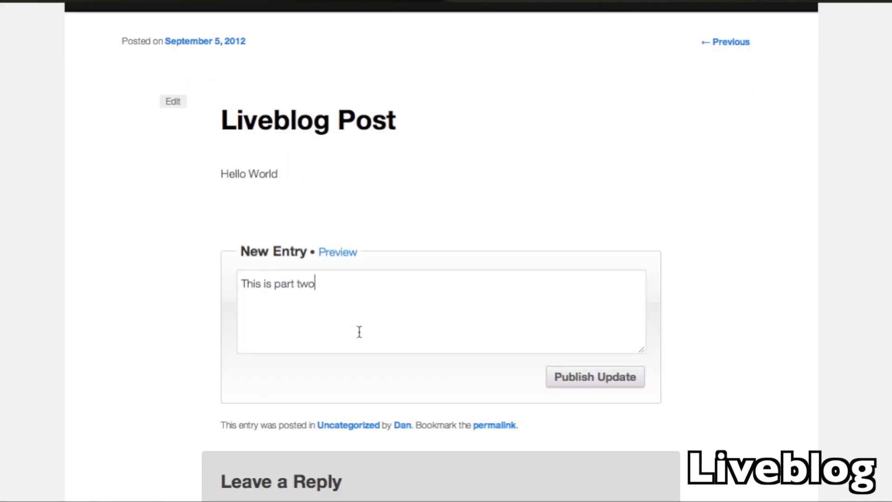
{"action": "left_click", "coordinate": [568, 374]}
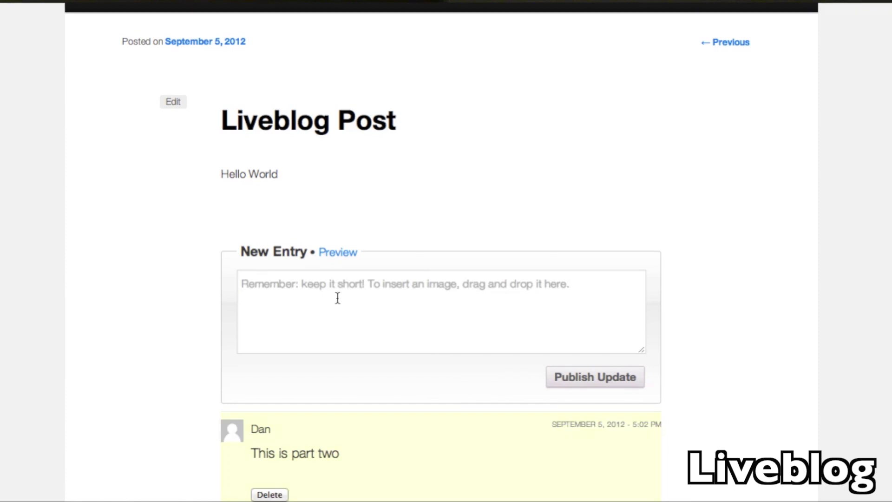
Post the live entry 'This is part three' and begin typing 'This is how you do on the'.
{"action": "type", "text": "This is part three"}
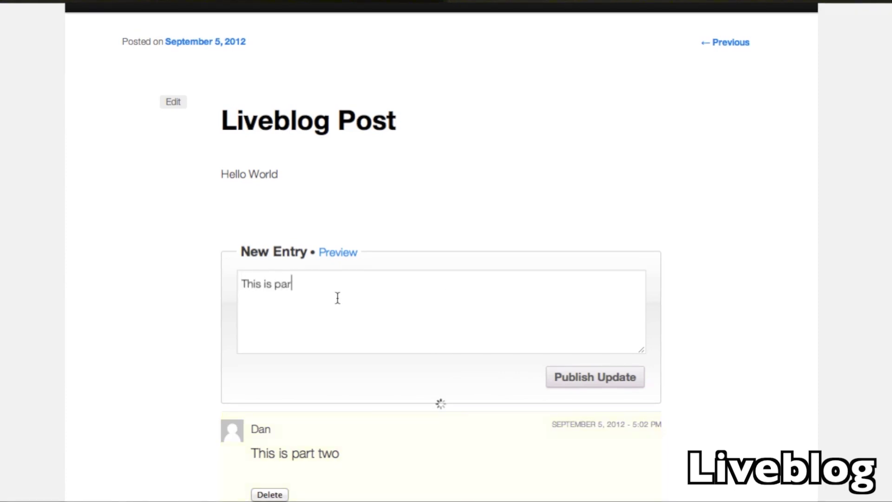
{"action": "left_click", "coordinate": [572, 376]}
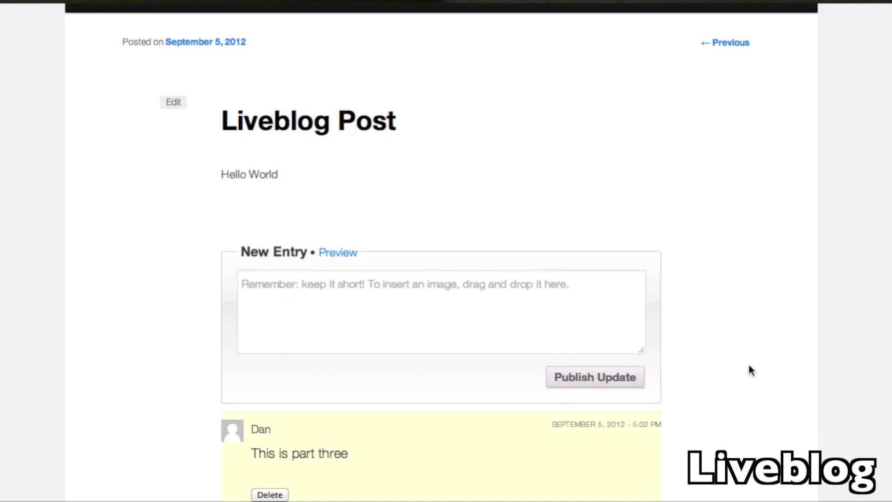
{"action": "scroll", "coordinate": [750, 368], "scroll_direction": "down", "scroll_amount": 3}
{"action": "scroll", "coordinate": [676, 374], "scroll_direction": "down", "scroll_amount": 5}
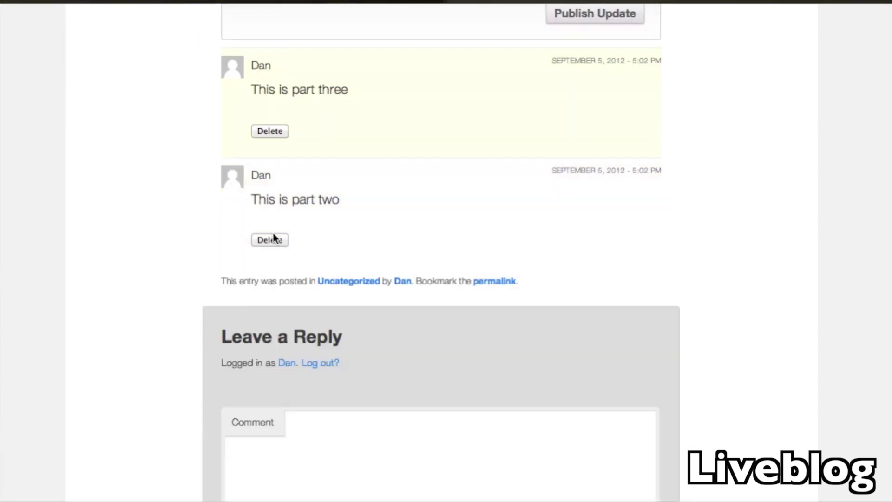
{"action": "scroll", "coordinate": [531, 135], "scroll_direction": "up", "scroll_amount": 6}
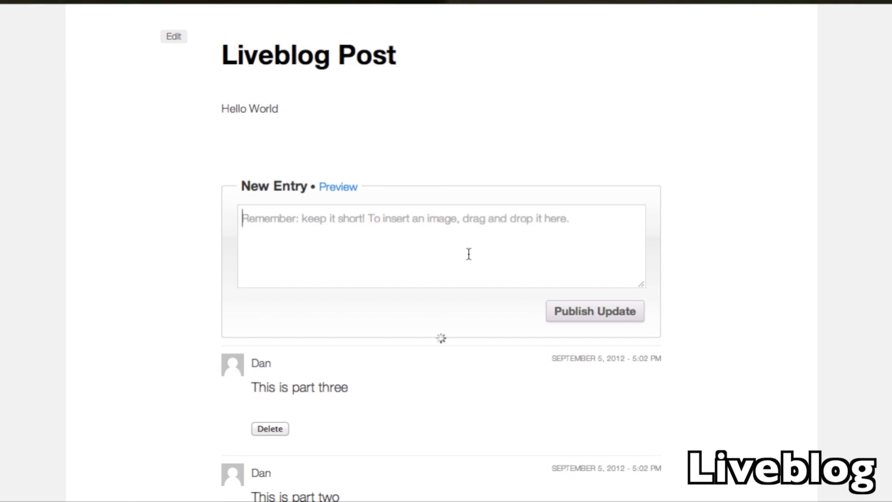
{"action": "type", "text": "This is how you do on the"}
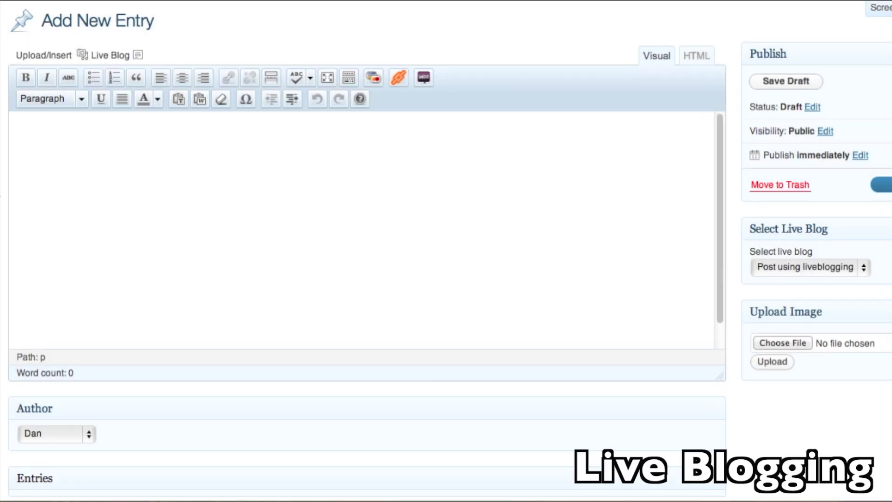
Open 'Post using liveblogging' from the Posts list for editing.
{"action": "mouse_move", "coordinate": [1, 38]}
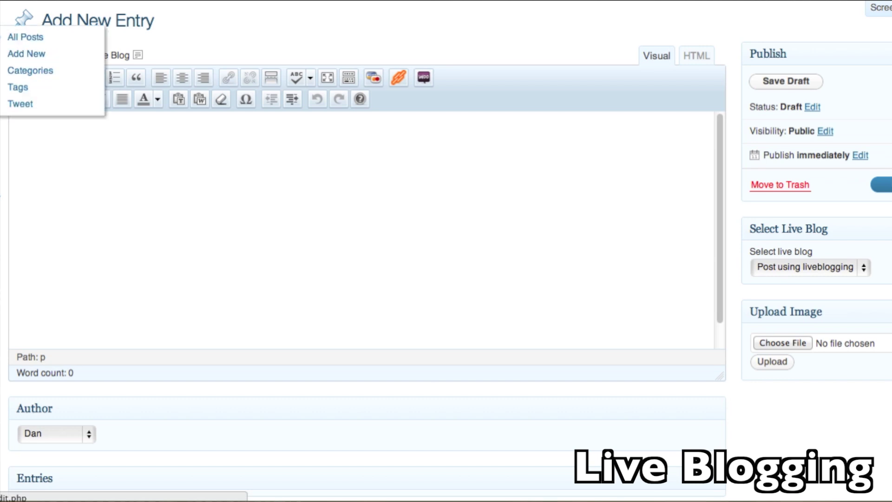
{"action": "left_click", "coordinate": [27, 37]}
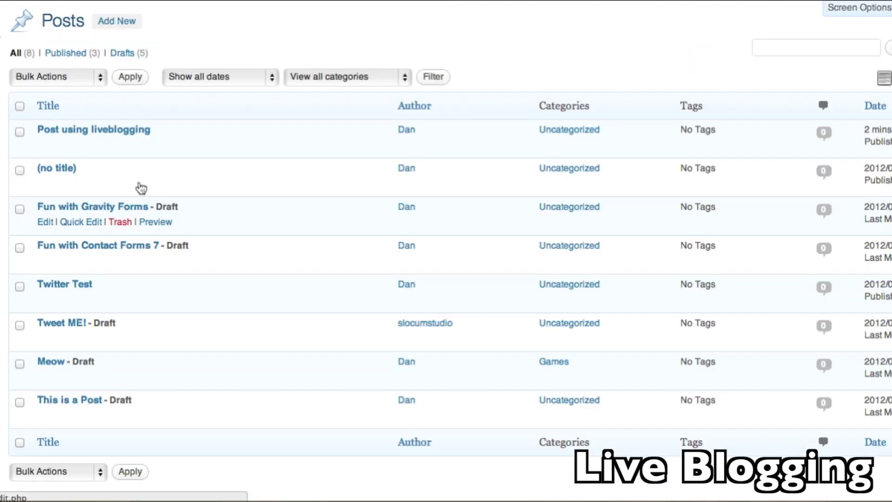
{"action": "left_click", "coordinate": [99, 132]}
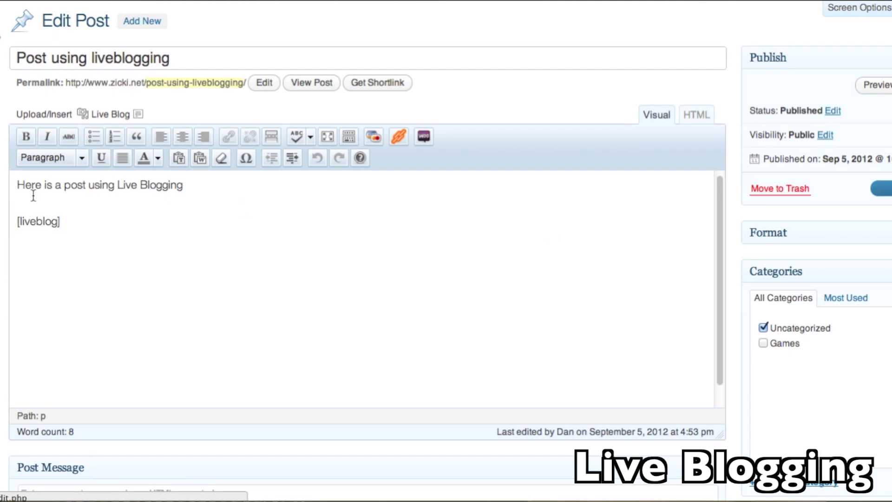
Add a new line below the [liveblog] shortcode and confirm live blogging is enabled.
{"action": "left_click", "coordinate": [62, 219]}
{"action": "scroll", "coordinate": [660, 260], "scroll_direction": "down", "scroll_amount": 5}
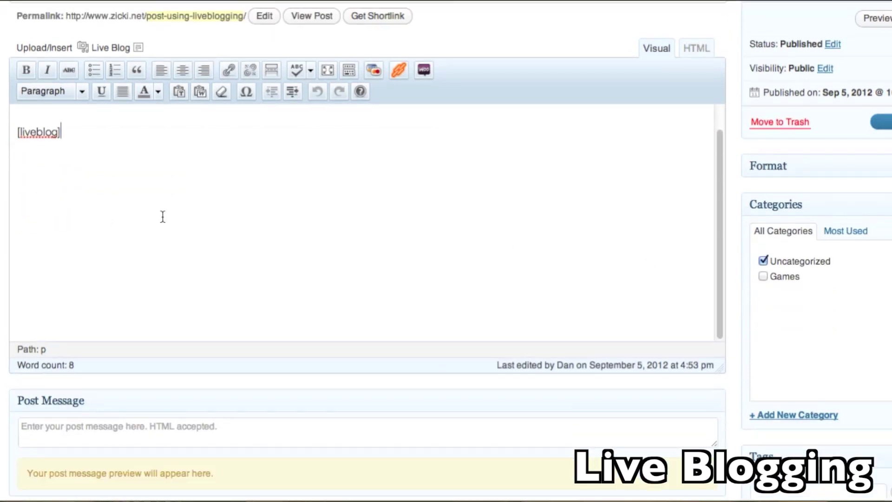
{"action": "key", "text": "Return"}
{"action": "scroll", "coordinate": [761, 292], "scroll_direction": "down", "scroll_amount": 5}
{"action": "scroll", "coordinate": [760, 298], "scroll_direction": "down", "scroll_amount": 3}
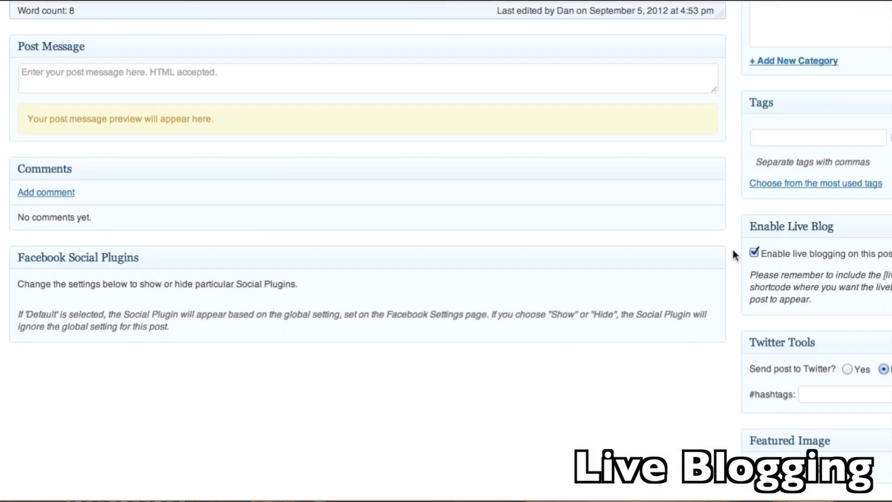
{"action": "scroll", "coordinate": [703, 253], "scroll_direction": "up", "scroll_amount": 10}
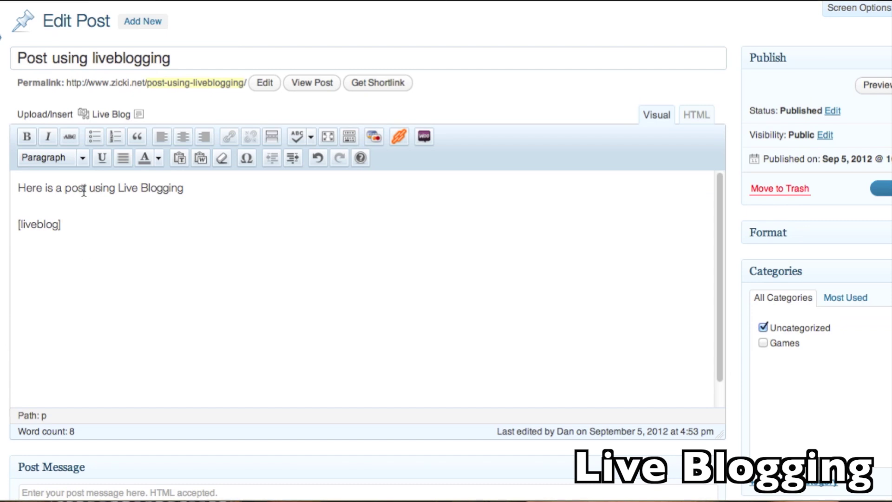
Start a new live blog entry targeting the 'Post using liveblogging' live blog.
{"action": "mouse_move", "coordinate": [2, 286]}
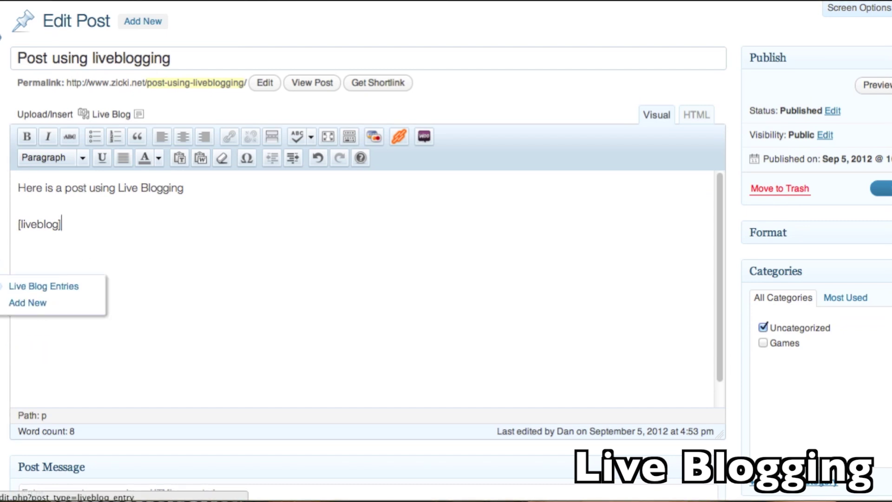
{"action": "left_click", "coordinate": [29, 303]}
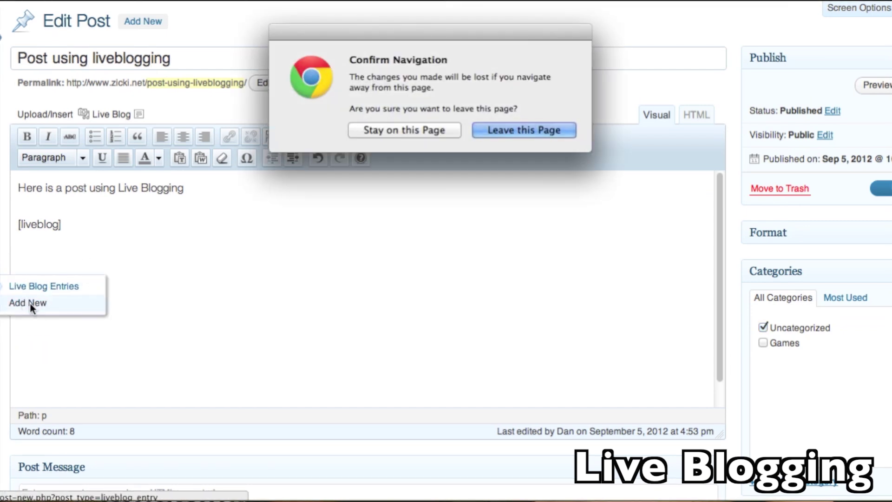
{"action": "left_click", "coordinate": [488, 130]}
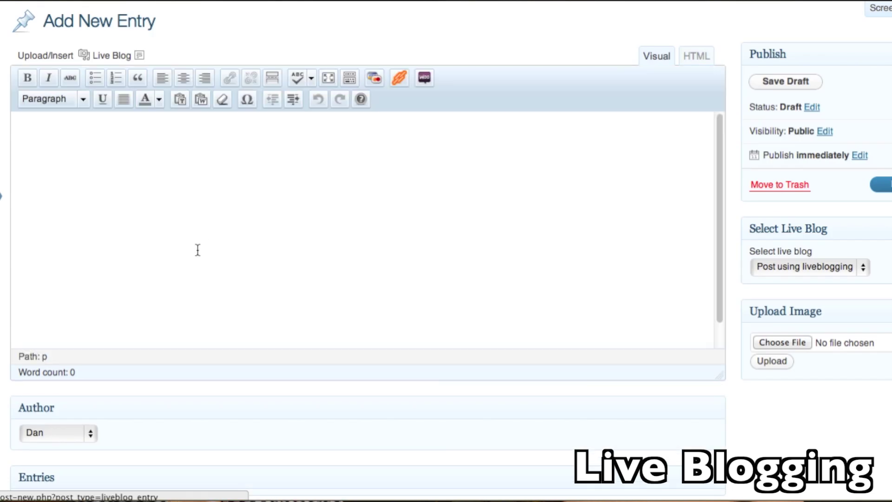
{"action": "left_click", "coordinate": [866, 269]}
{"action": "left_click", "coordinate": [865, 268]}
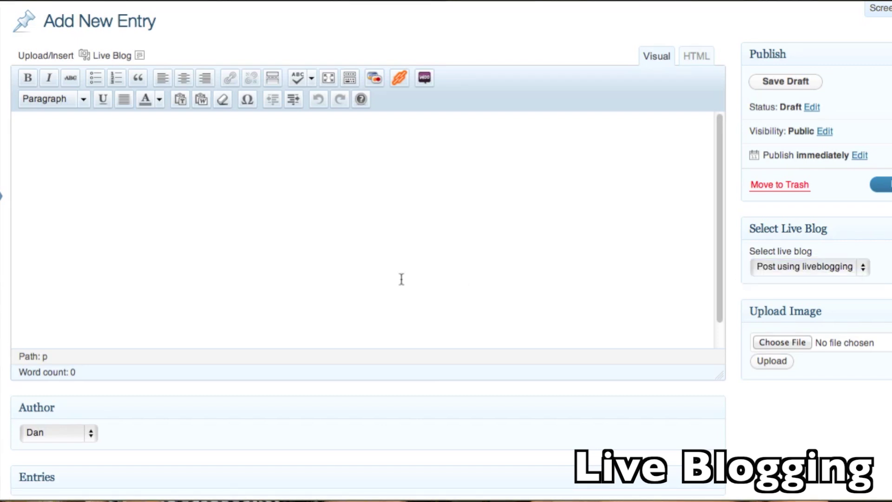
Write 'Hello world' as the entry body and publish it.
{"action": "scroll", "coordinate": [319, 259], "scroll_direction": "down", "scroll_amount": 3}
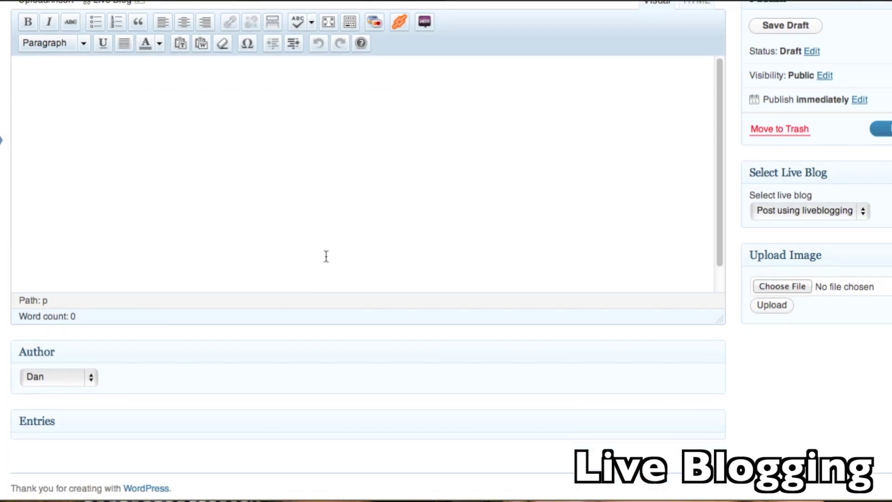
{"action": "scroll", "coordinate": [326, 256], "scroll_direction": "up", "scroll_amount": 3}
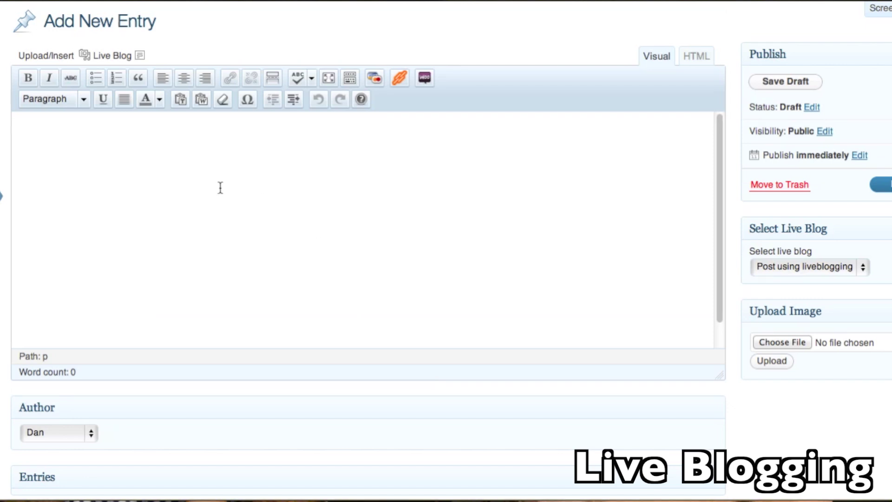
{"action": "left_click", "coordinate": [205, 167]}
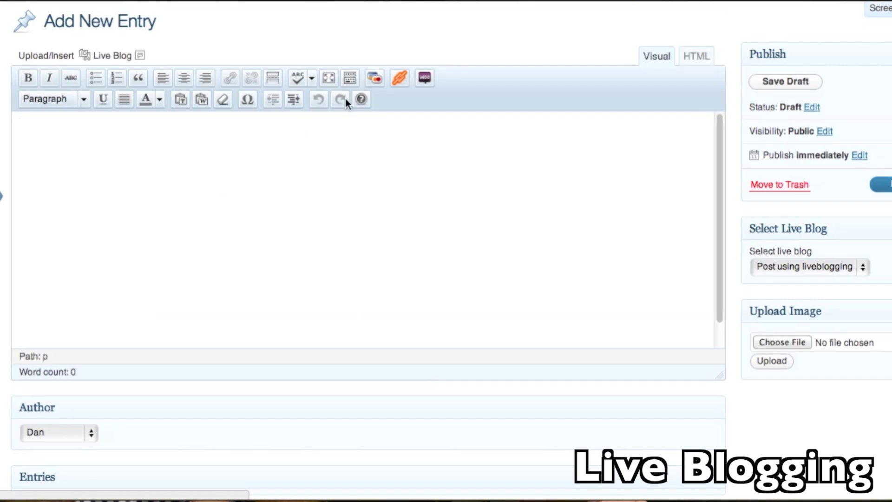
{"action": "type", "text": "Hellow"}
{"action": "key", "text": "BackSpace"}
{"action": "type", "text": "world"}
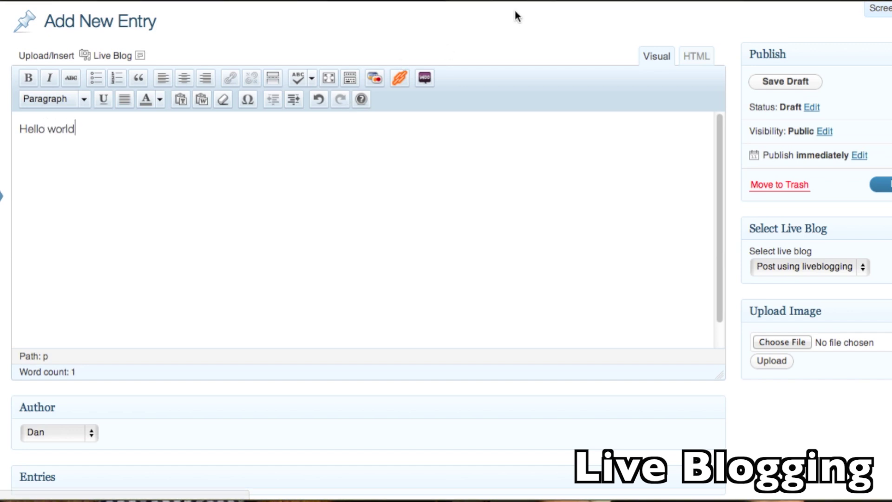
{"action": "left_click", "coordinate": [883, 185]}
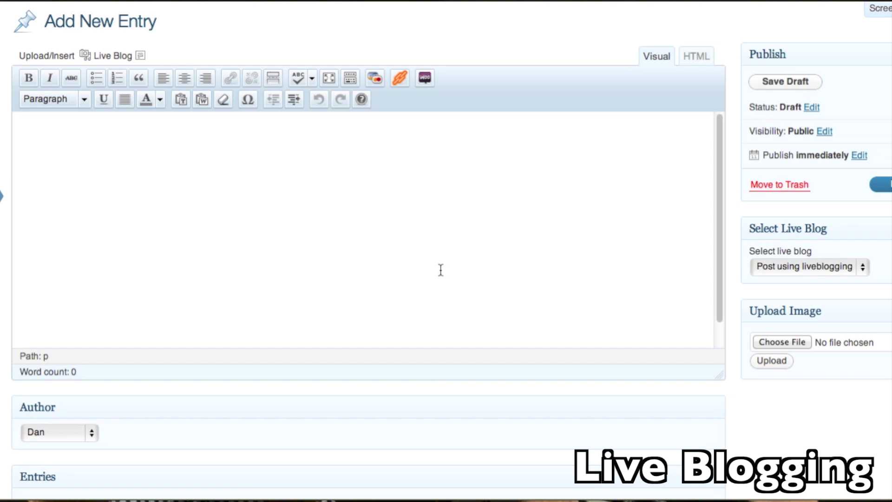
Show the live blogging settings: latest entries at top, date format H.i.
{"action": "scroll", "coordinate": [441, 270], "scroll_direction": "down", "scroll_amount": 3}
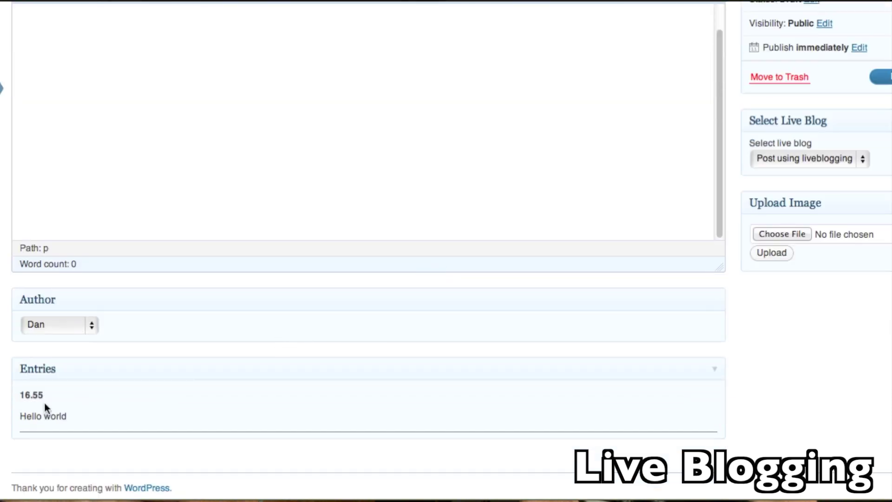
{"action": "scroll", "coordinate": [169, 317], "scroll_direction": "up", "scroll_amount": 3}
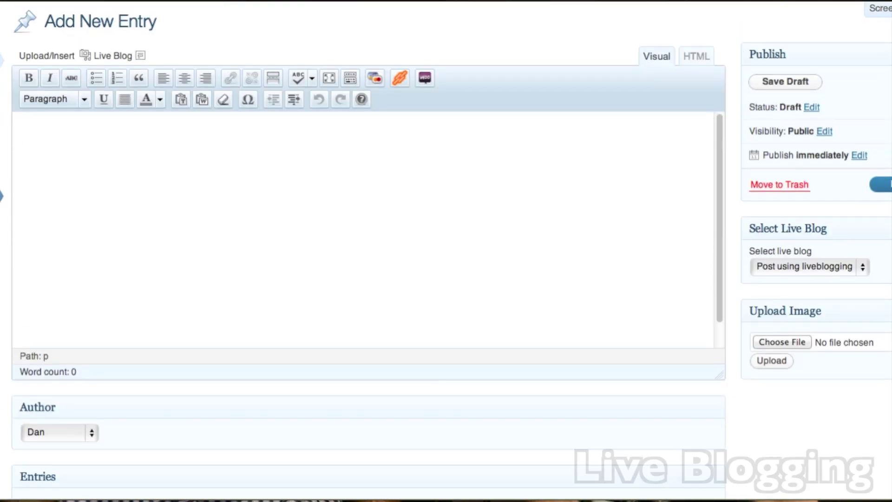
{"action": "mouse_move", "coordinate": [5, 35]}
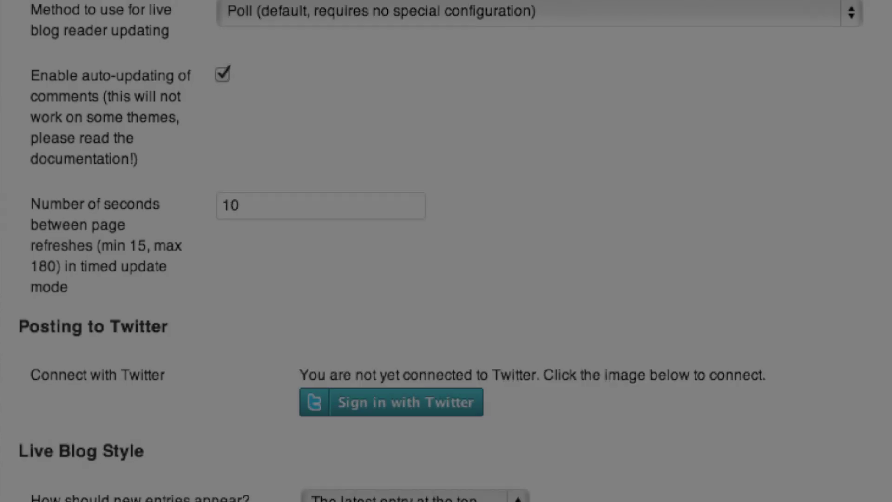
{"action": "scroll", "coordinate": [446, 251], "scroll_direction": "down", "scroll_amount": 5}
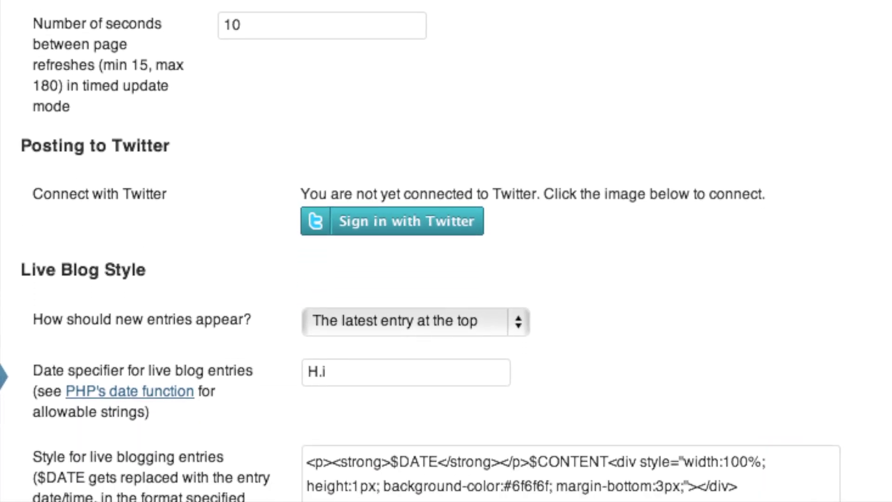